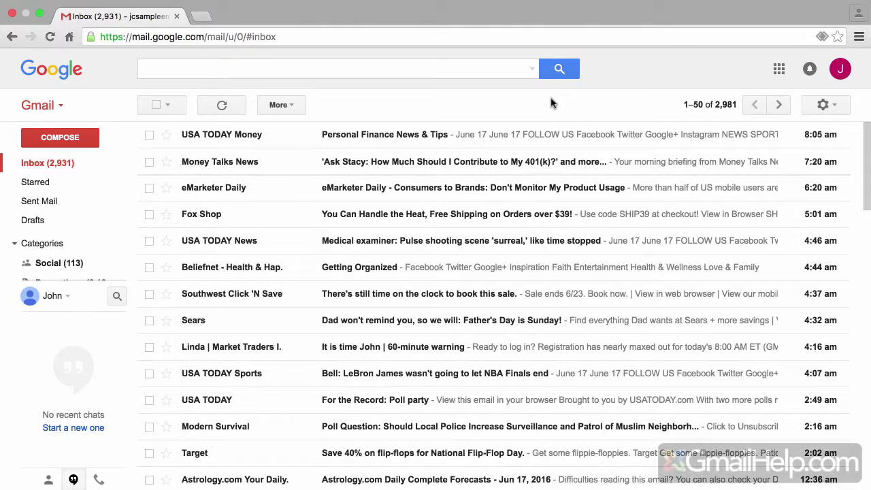
- Expand the folder list below the categories to examine the default mailboxes, categories and extra folders
scroll(383, 250, "down", 4)
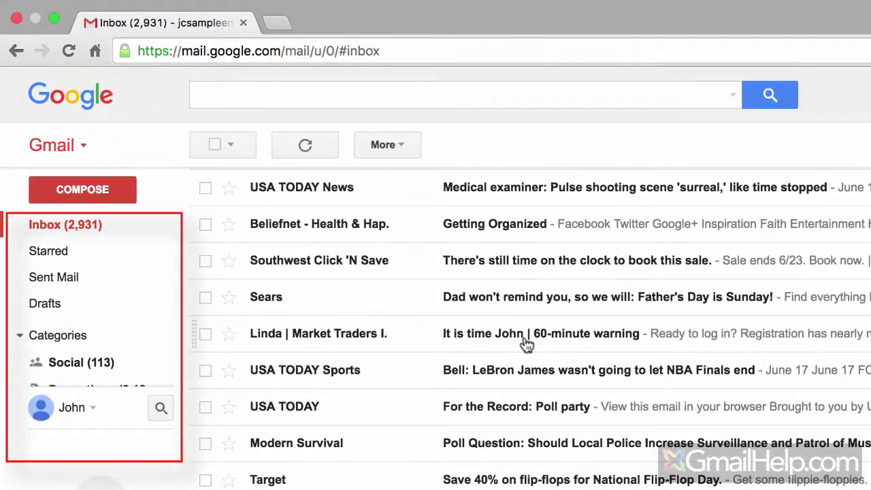
scroll(527, 344, "down", 5)
mouse_move(146, 338)
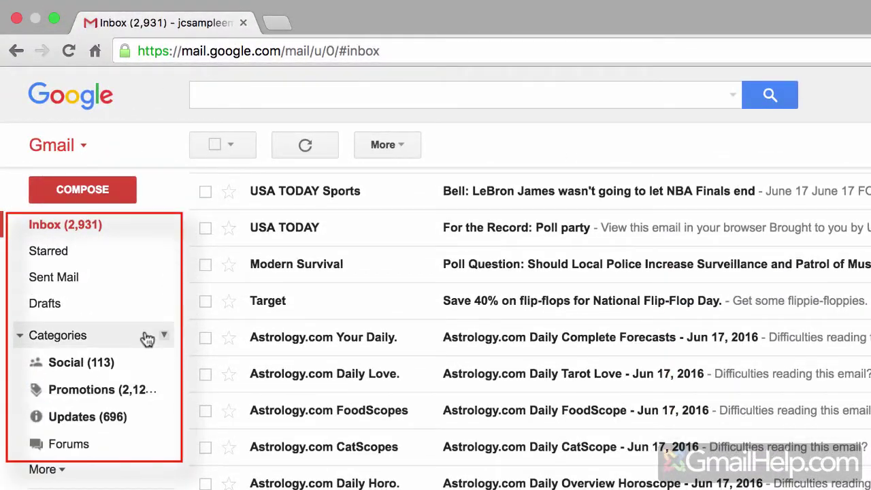
left_click(47, 471)
scroll(52, 479, "down", 1)
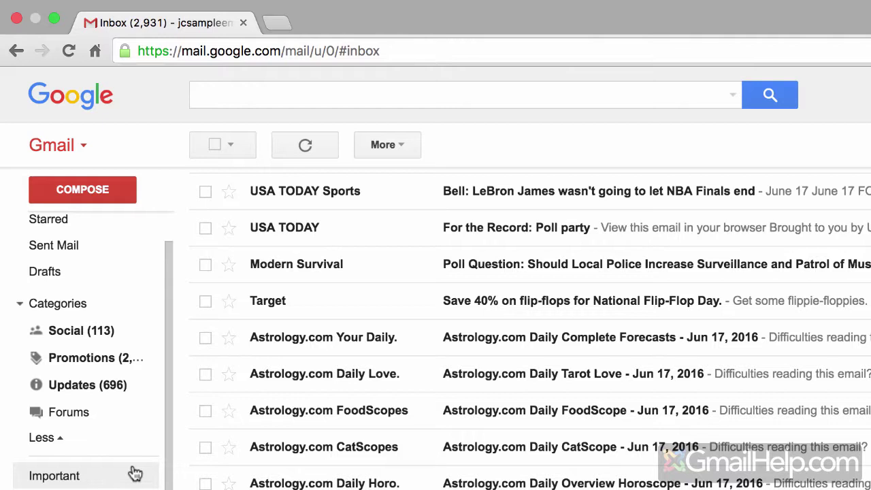
scroll(134, 475, "up", 1)
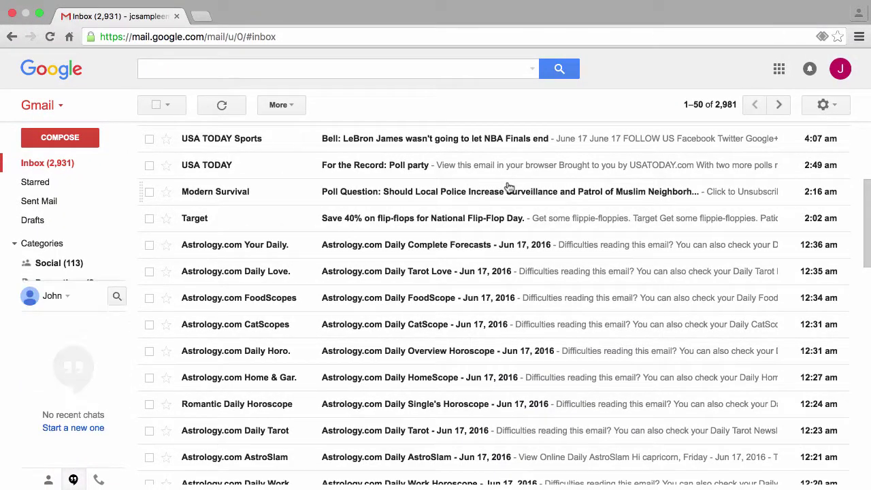
- Look through the inbox down to the Jun 16 messages for a newsletter sender to organize
scroll(509, 187, "up", 4)
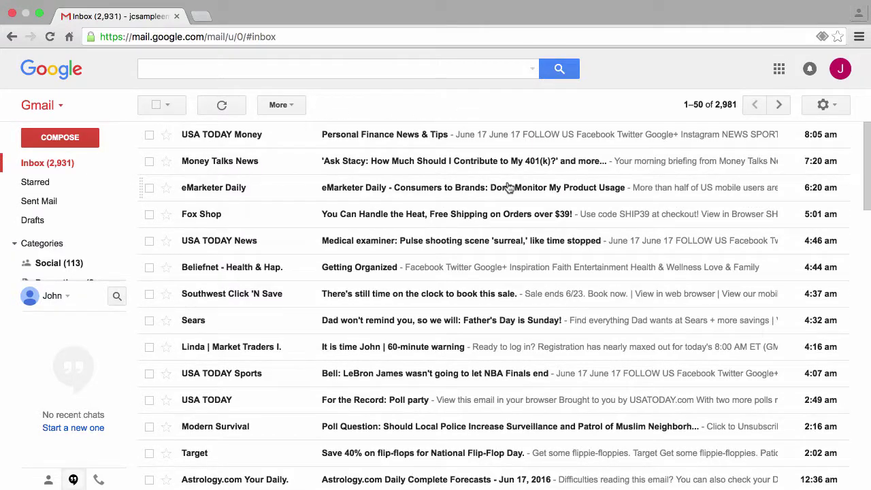
scroll(509, 187, "down", 6)
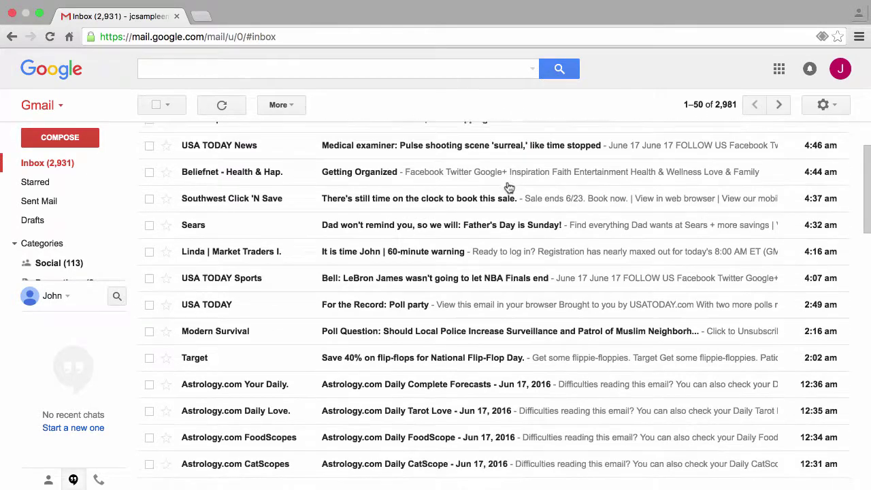
scroll(509, 187, "down", 5)
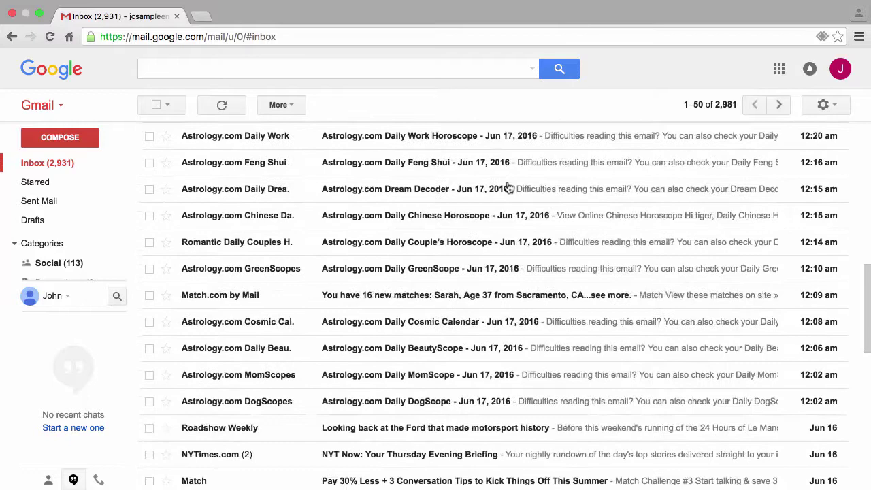
scroll(509, 187, "down", 1)
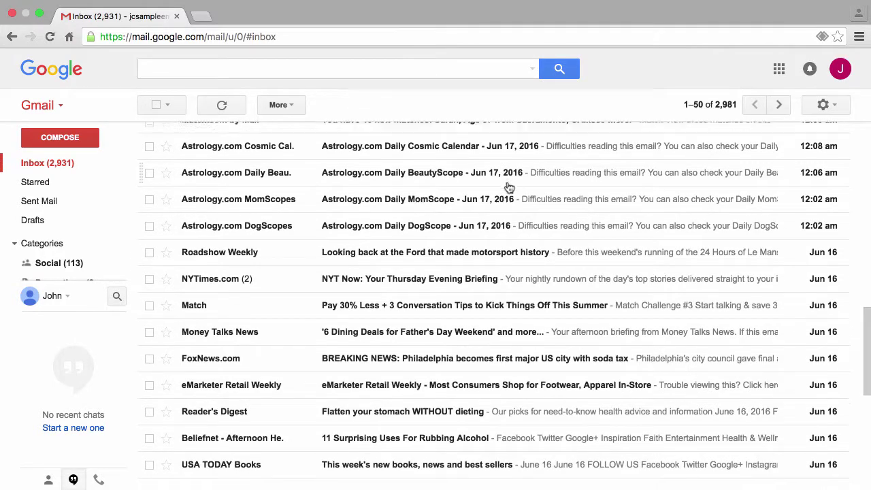
scroll(509, 188, "down", 1)
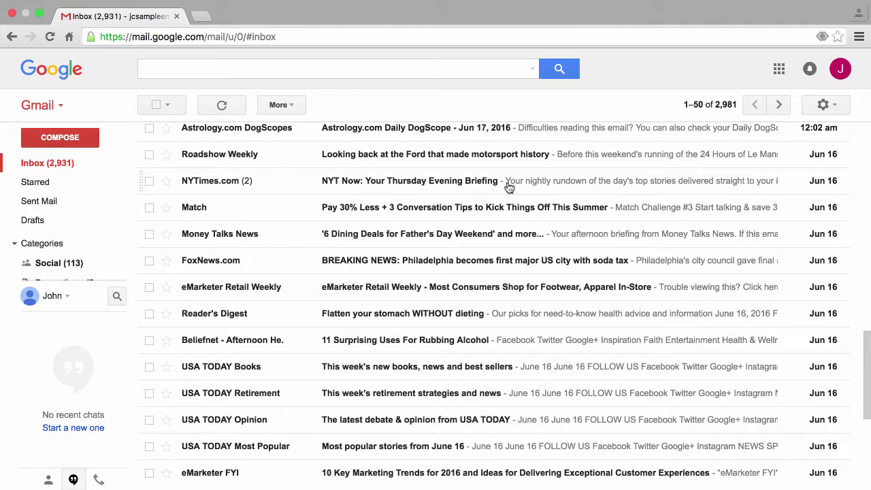
scroll(510, 187, "down", 1)
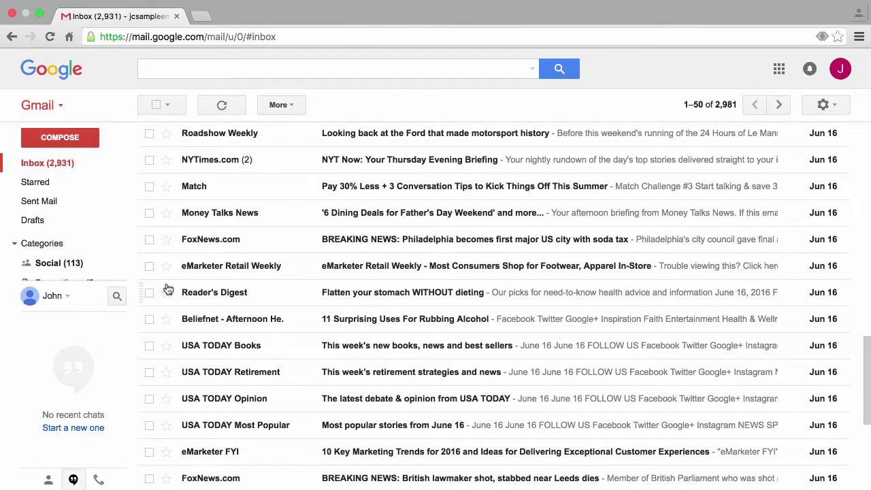
scroll(168, 289, "down", 6)
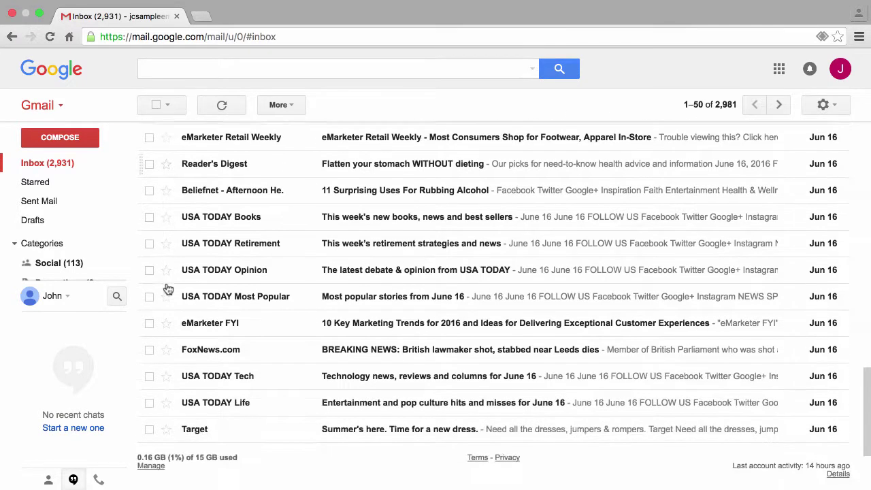
scroll(168, 289, "up", 5)
scroll(169, 289, "up", 4)
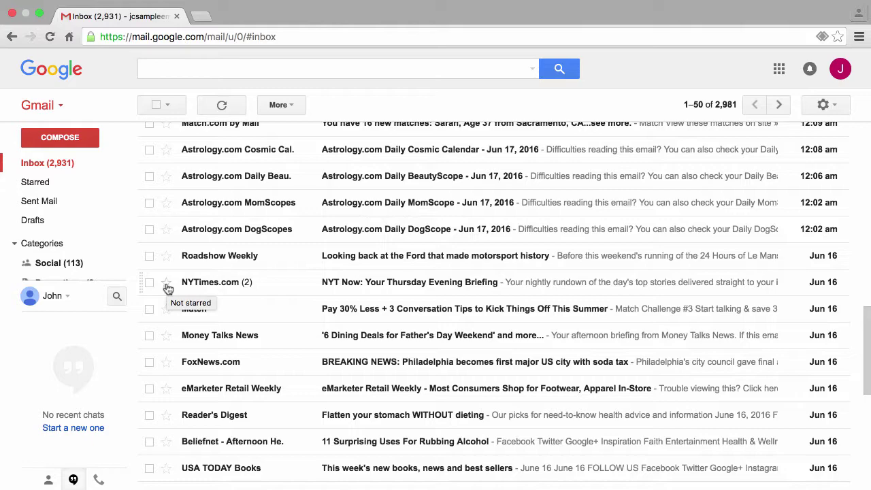
scroll(169, 289, "down", 2)
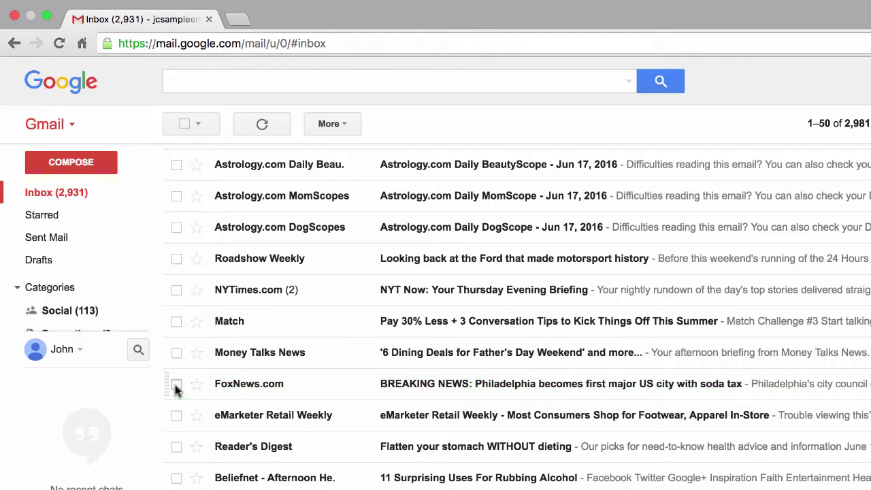
- Examine the actions offered for the FoxNews.com soda tax message both when it is selected and when it is open
left_click(177, 383)
left_click(176, 384)
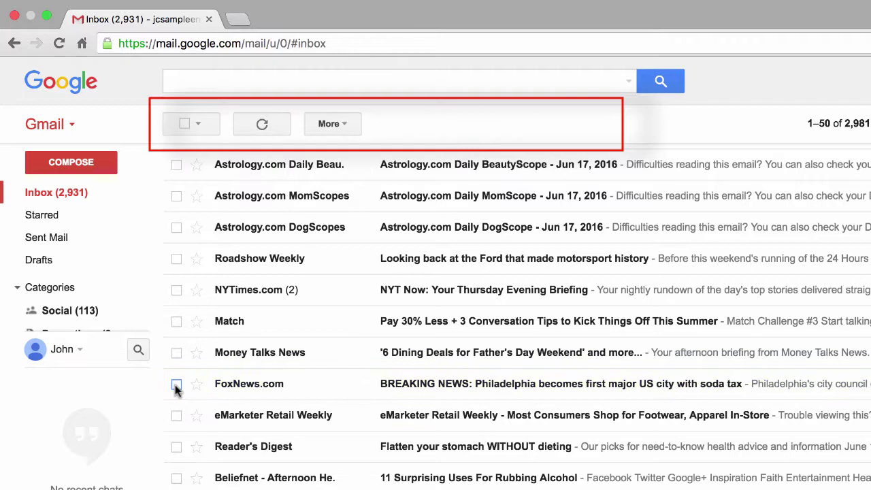
left_click(176, 384)
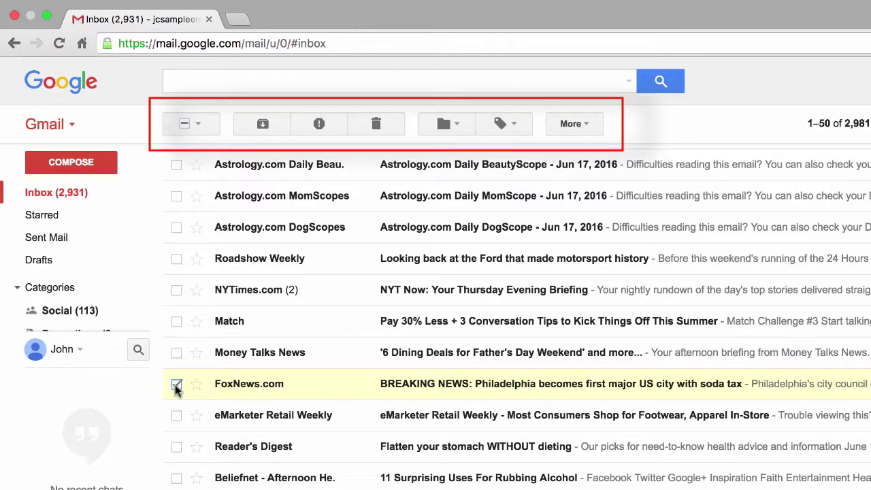
left_click(176, 384)
left_click(176, 385)
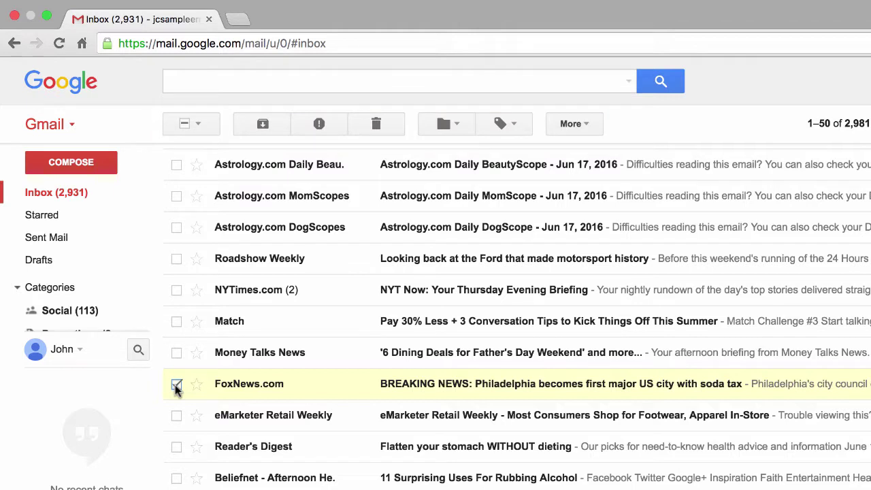
left_click(176, 384)
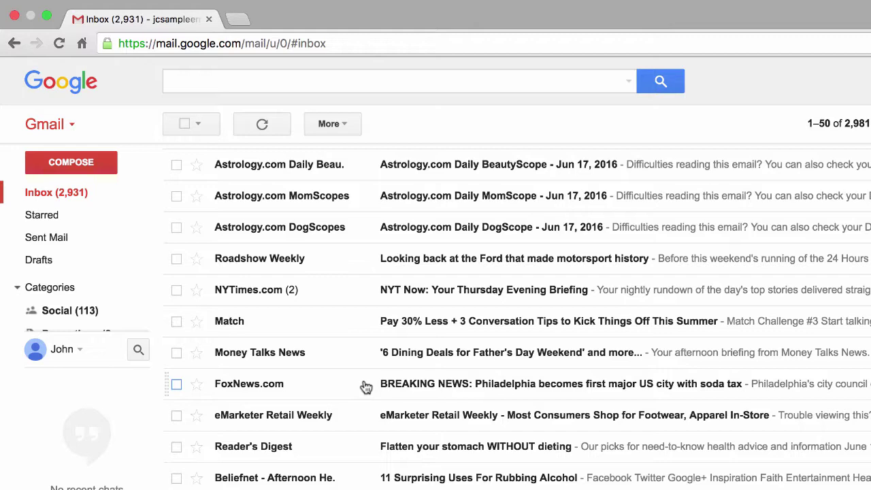
left_click(420, 391)
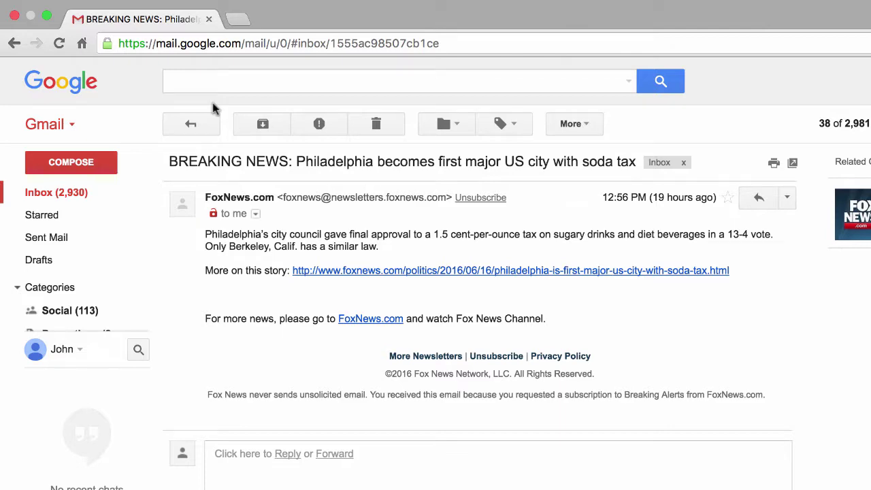
left_click(193, 124)
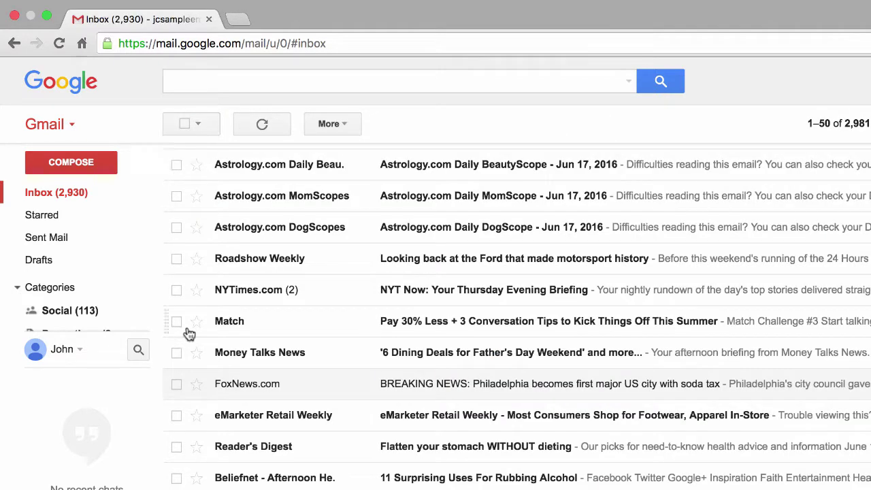
- Start a filter for messages like the FoxNews.com soda tax message and continue with its sender as the only criterion
left_click(176, 385)
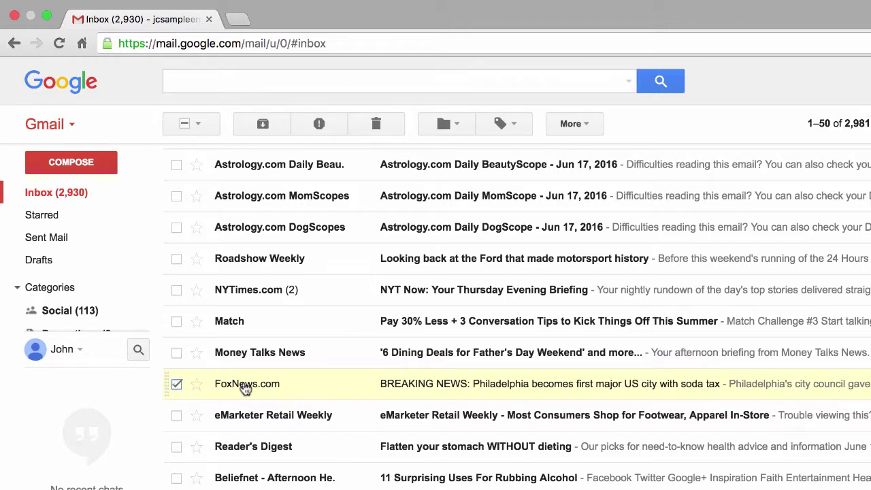
left_click(565, 127)
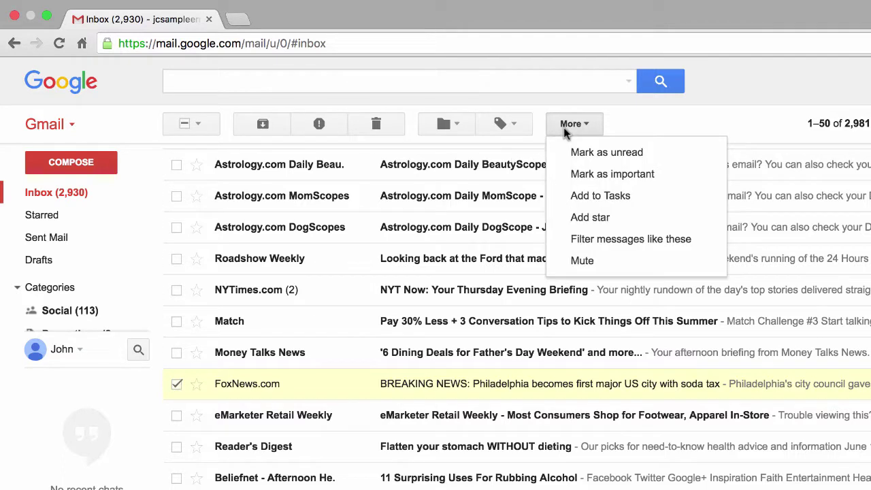
left_click(577, 239)
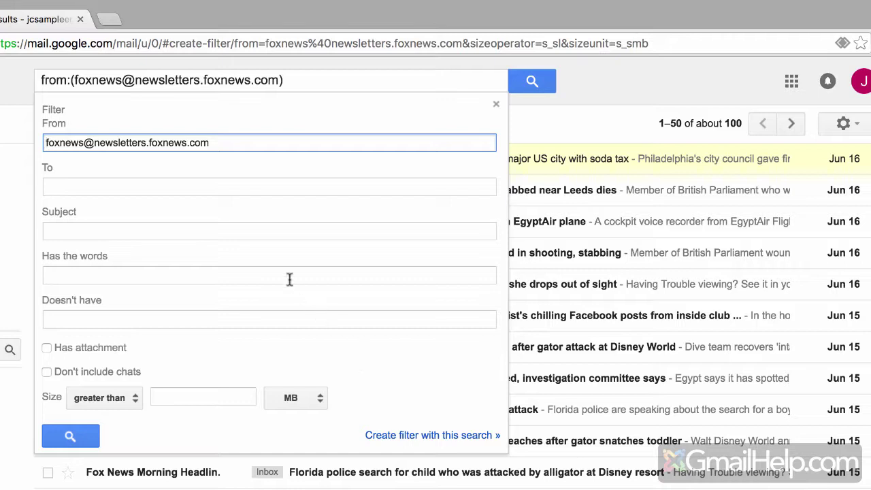
left_click(253, 231)
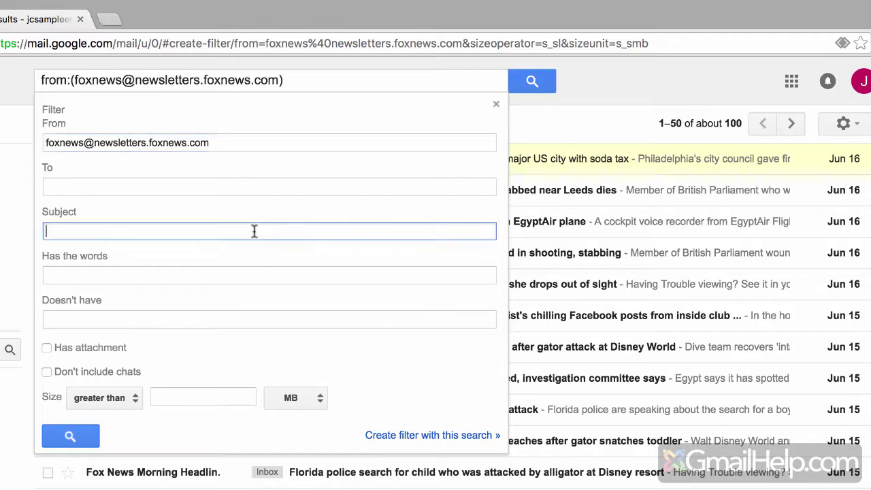
left_click(256, 275)
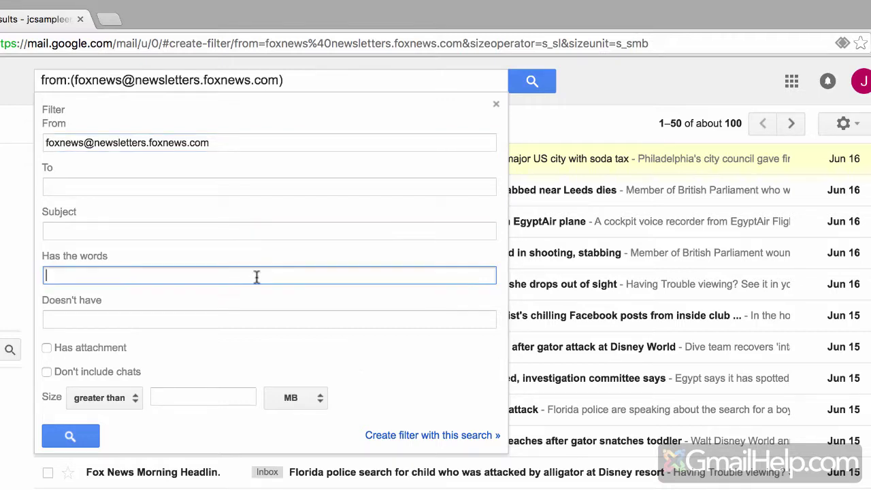
left_click(271, 316)
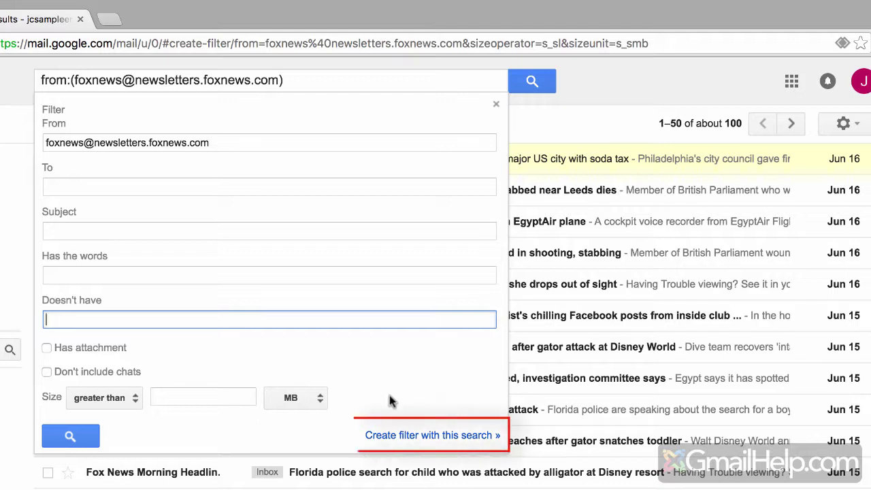
left_click(427, 437)
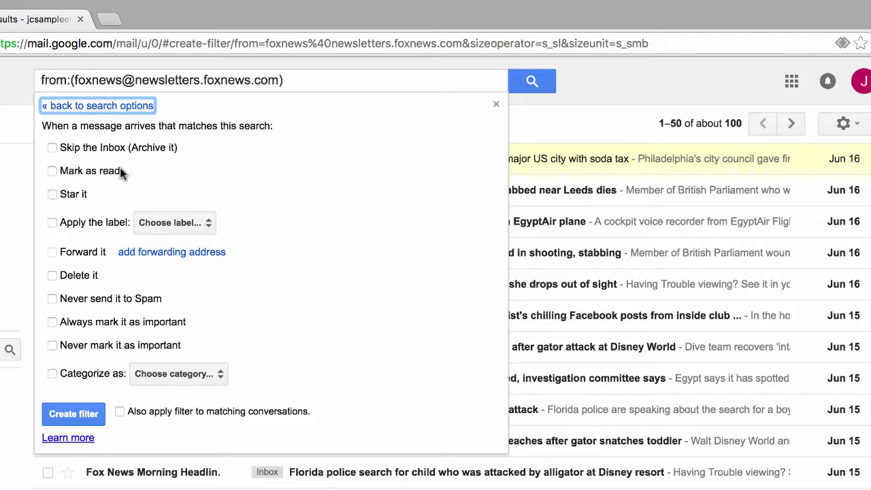
- Make the filter apply a new label named FoxNews, without nesting it under another label
left_click(52, 172)
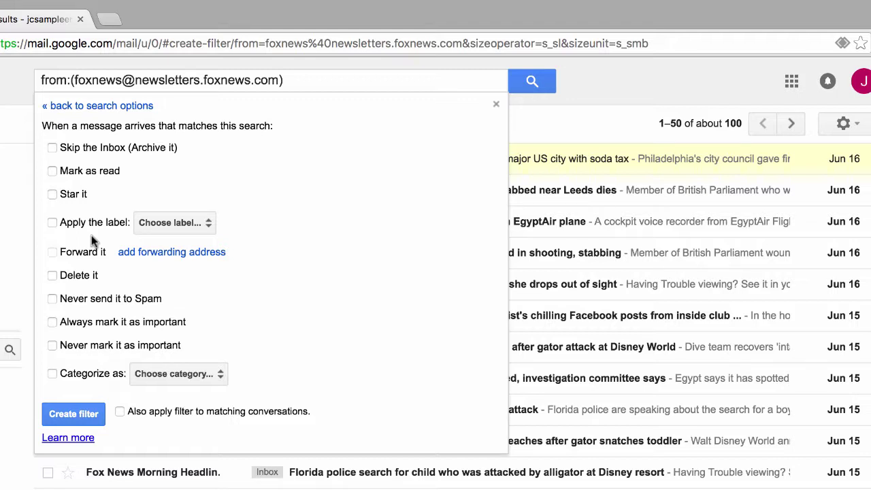
left_click(52, 226)
left_click(158, 227)
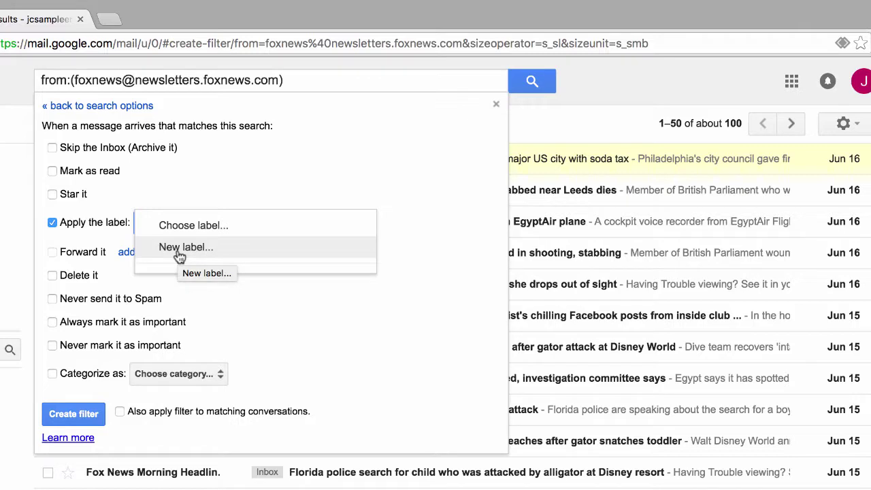
left_click(180, 249)
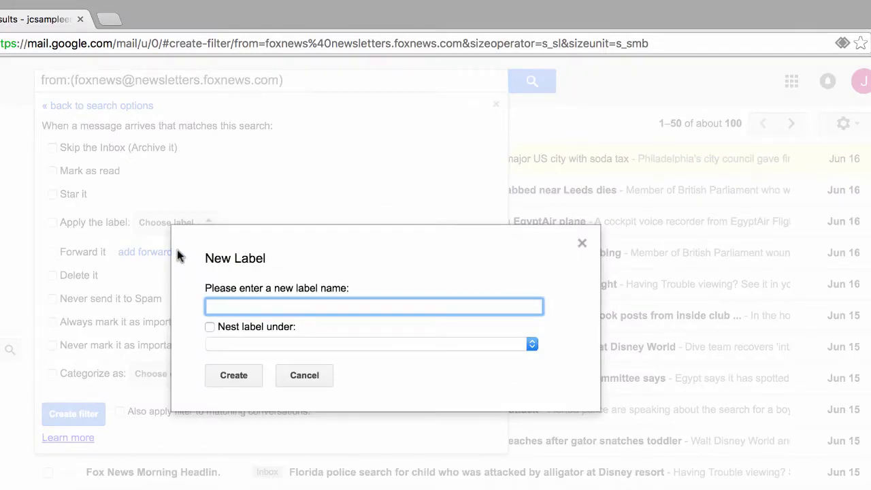
type("Fox")
key("BackSpace")
type("News")
left_click(232, 376)
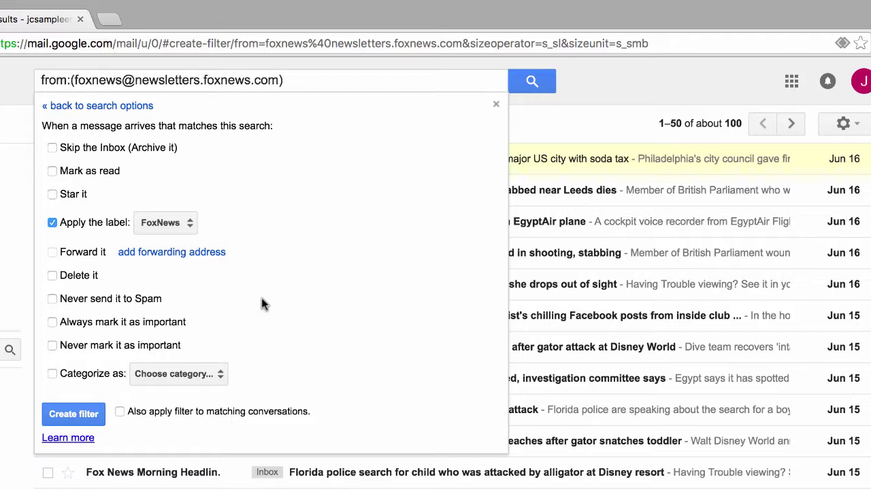
- Create the filter with matches never sent to spam and with it also applied to matching conversations
left_click(52, 299)
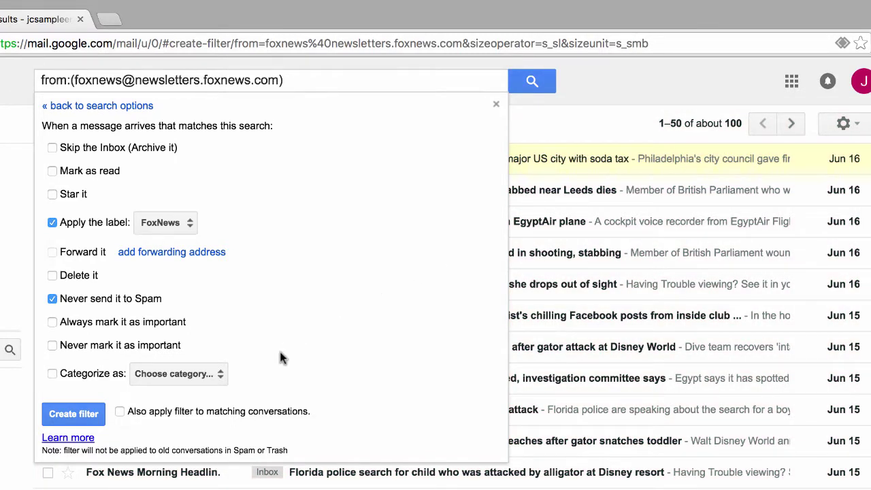
left_click(120, 414)
left_click(73, 417)
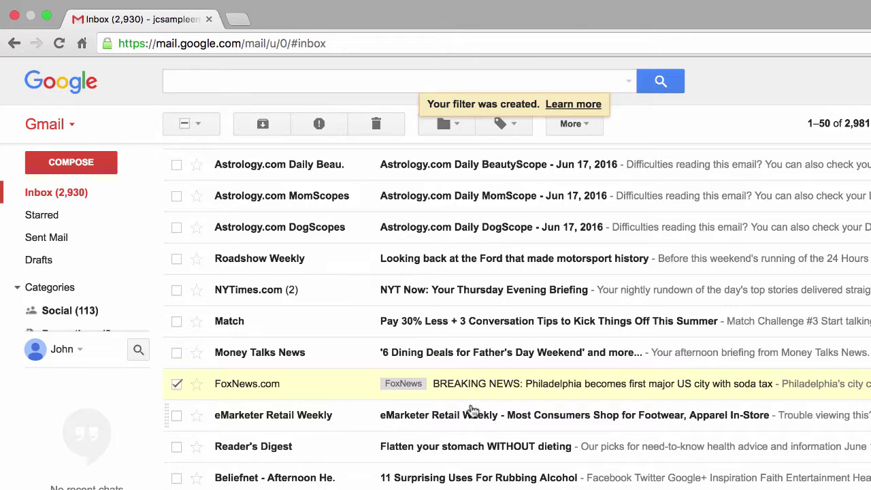
- Check the inbox for labelled messages and open the FoxNews label to review its contents
scroll(473, 411, "down", 5)
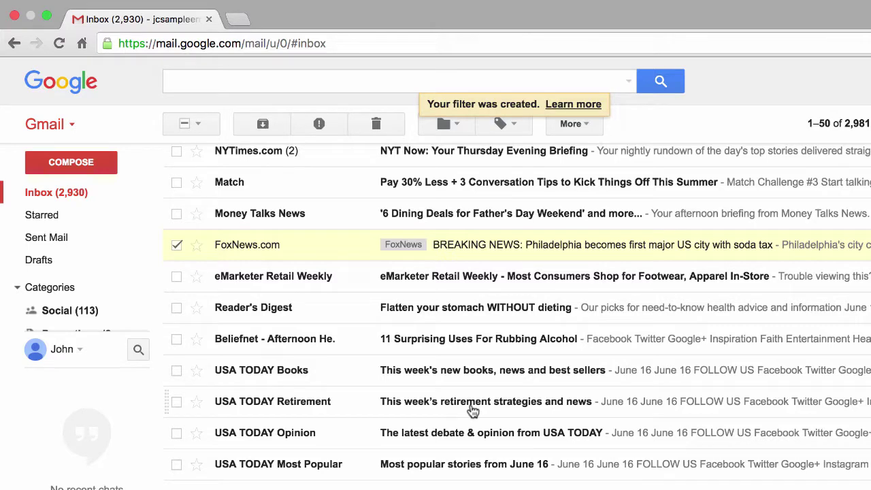
scroll(473, 412, "down", 1)
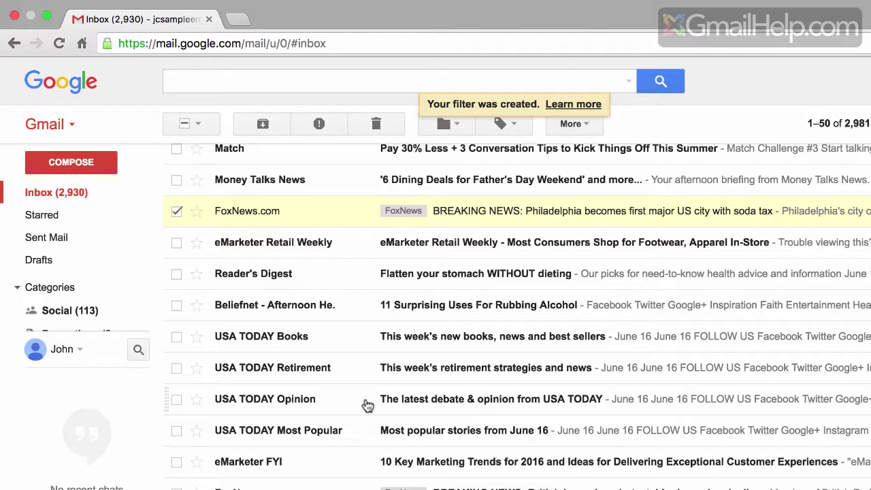
mouse_move(27, 257)
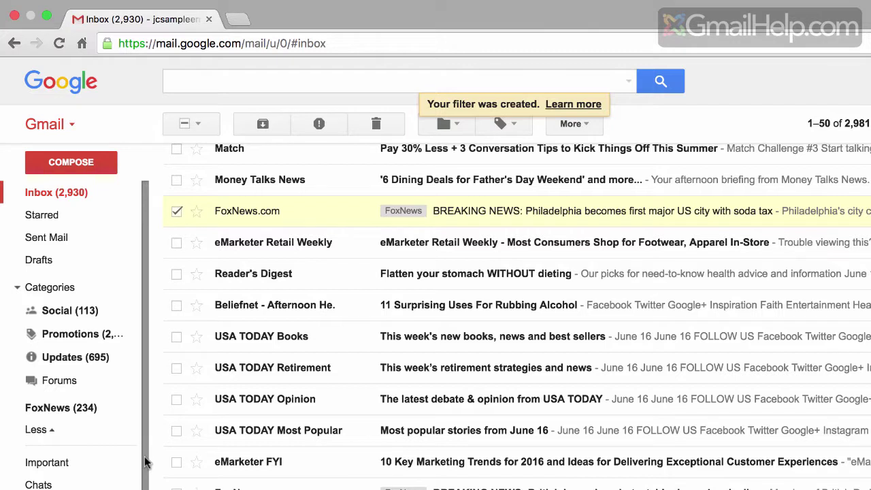
left_click_drag(145, 463, 140, 430)
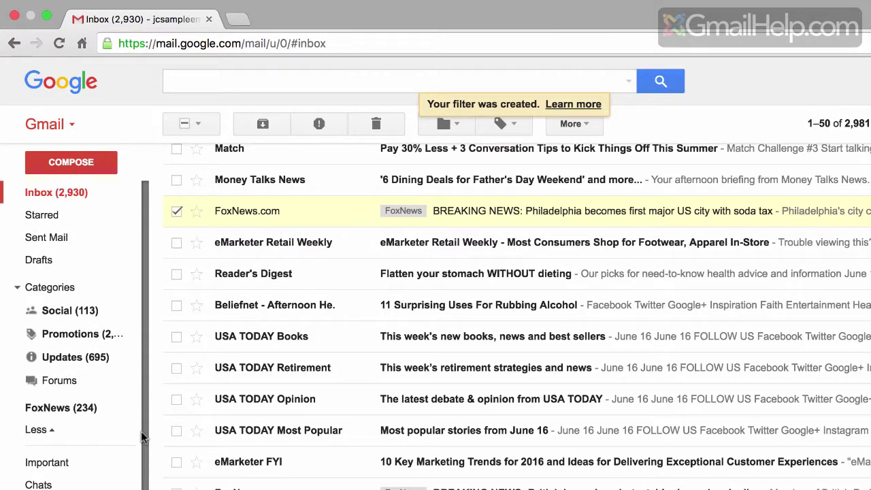
left_click(63, 413)
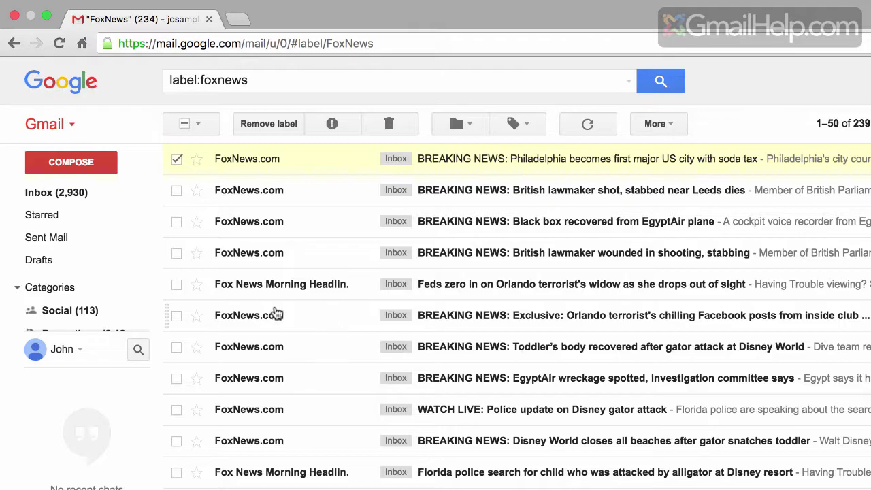
mouse_move(113, 303)
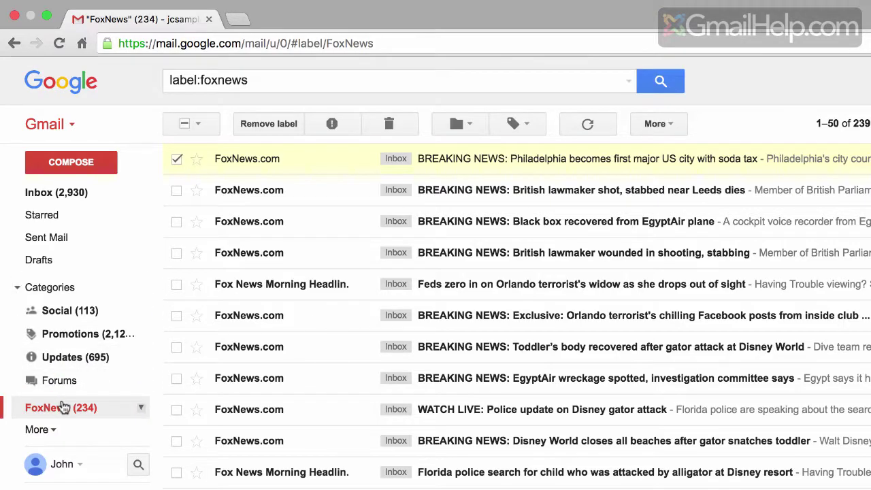